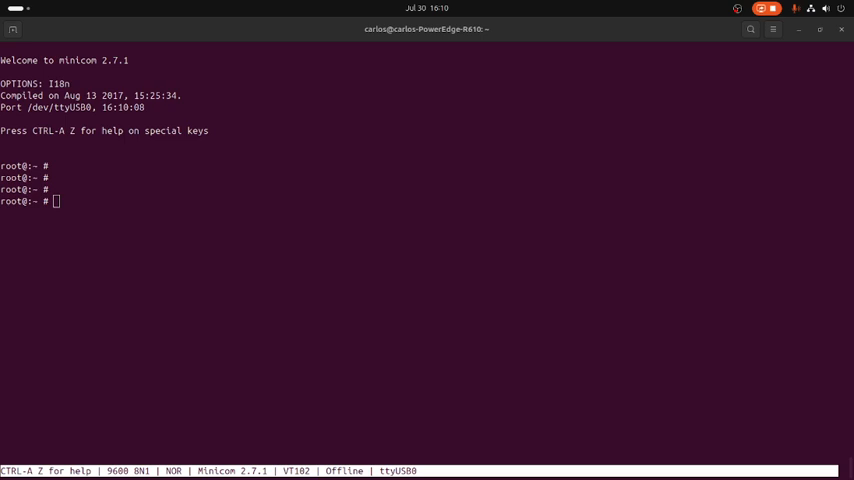
type("cli")
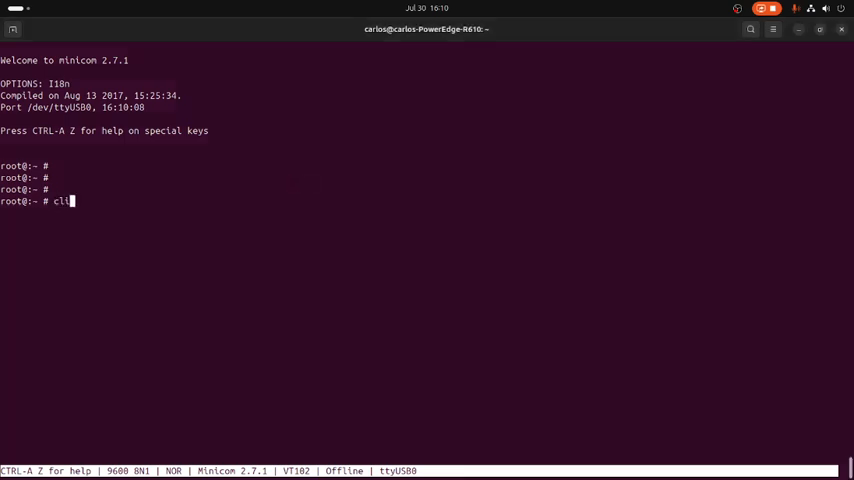
Enter the Junos CLI and run show system information, reporting an mx204 on 21.4R3.15
key("Return")
type("show s")
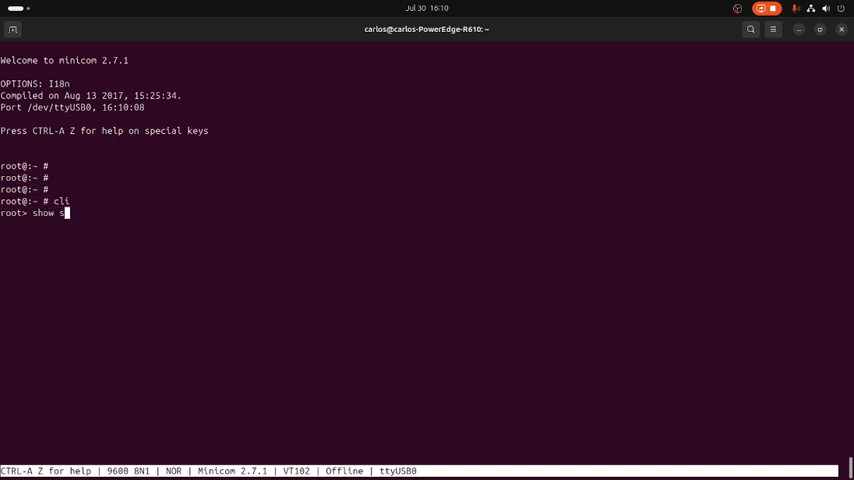
type("ystem information")
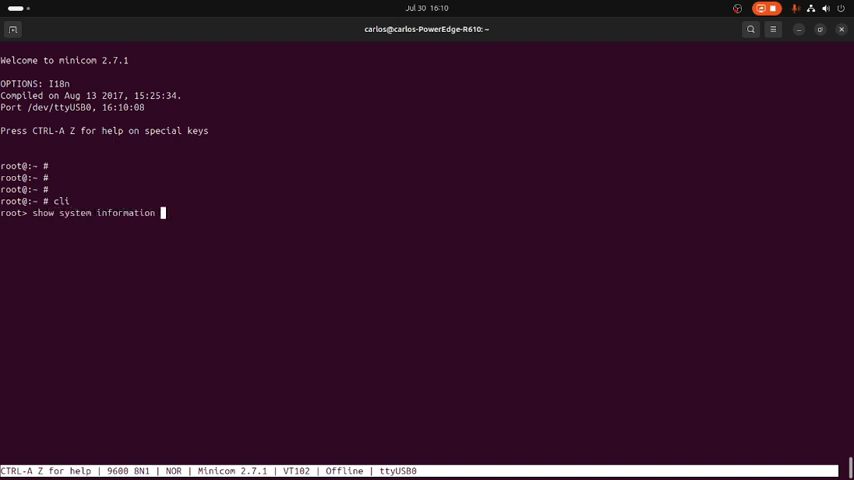
key("Return")
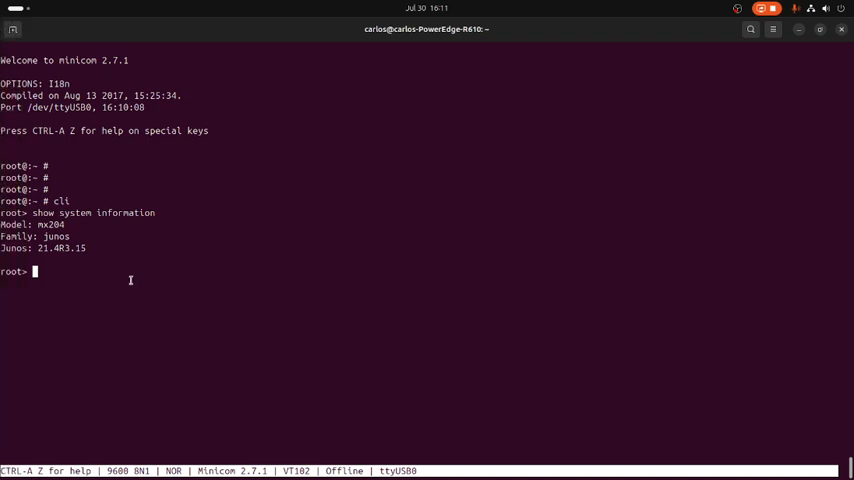
type("ping ")
type("192.16")
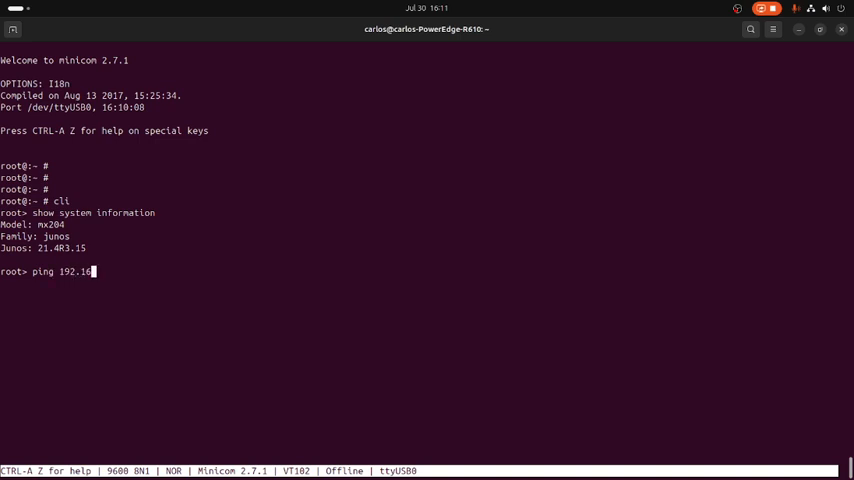
type("8.0.102")
Ping 192.168.0.102 and stop after three replies with 0% packet loss
key("Return")
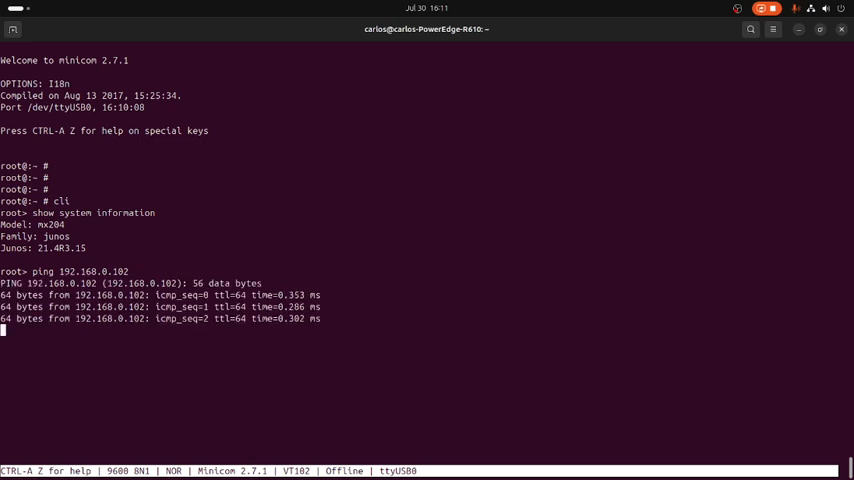
key("ctrl+c")
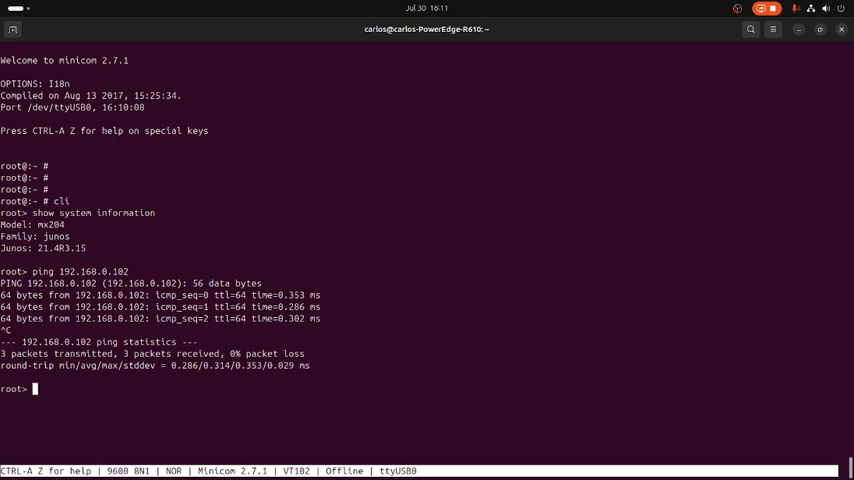
type("exit")
Exit to the shell and scp junos-vmhost-install-mx-x86-64-22.3R3.8.tgz to /var/tmp, accepting the host key
key("Return")
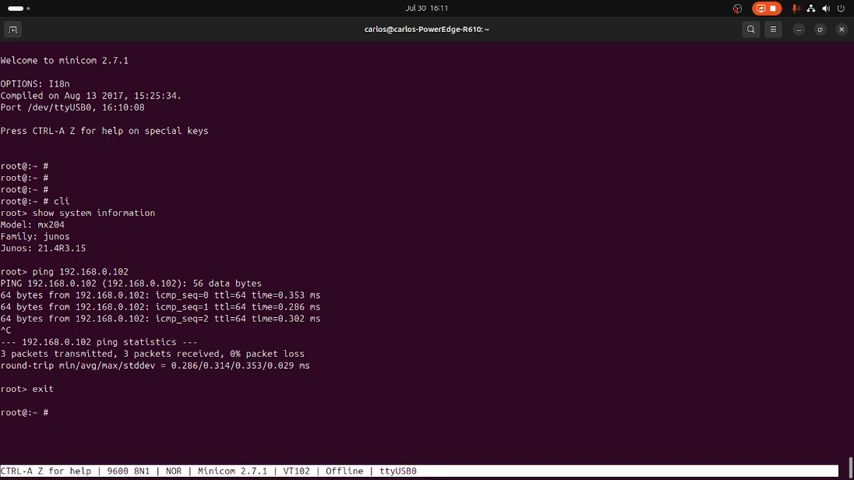
type("sc")
type("p carlos")
type("@192.16")
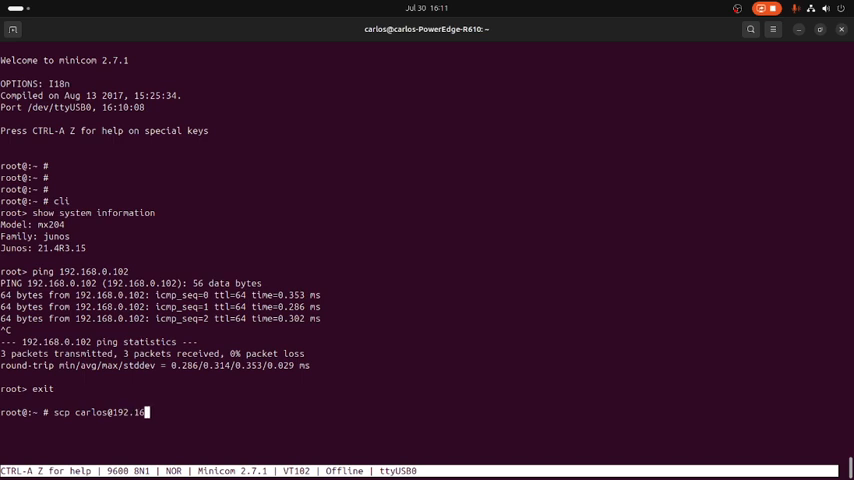
type("8.0.102")
type(":/va")
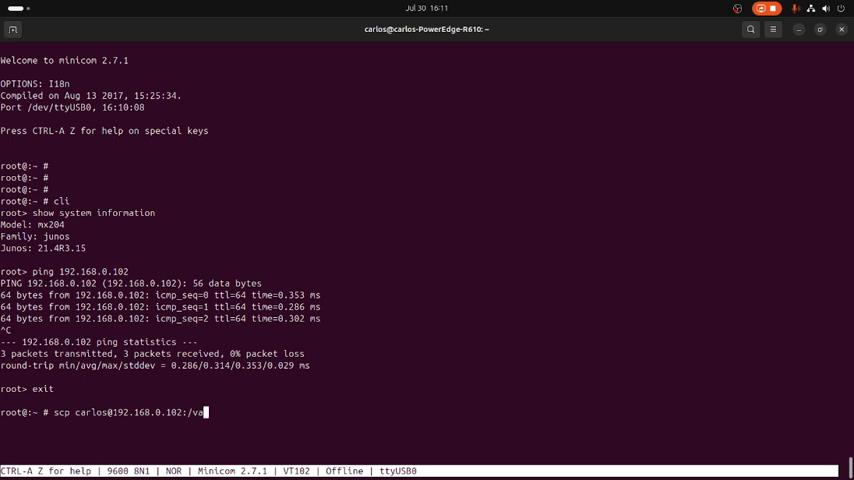
type("r/lib")
type("/tftpboot")
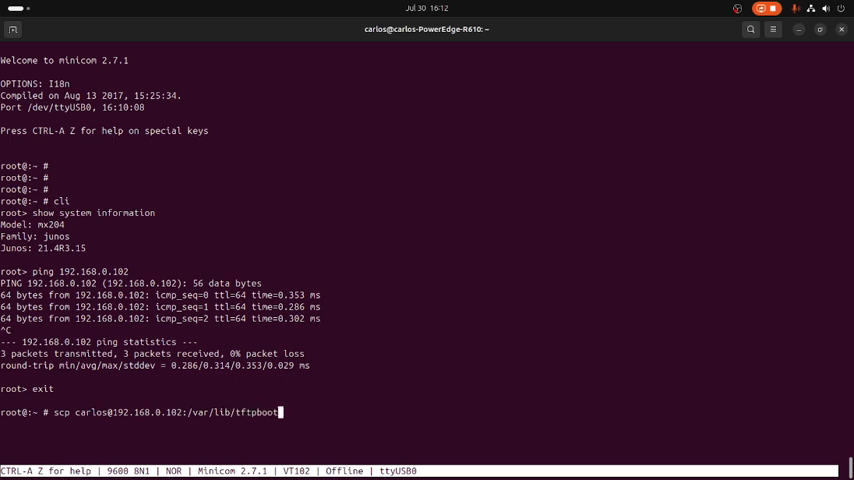
type("/")
right_click(297, 295)
left_click(313, 331)
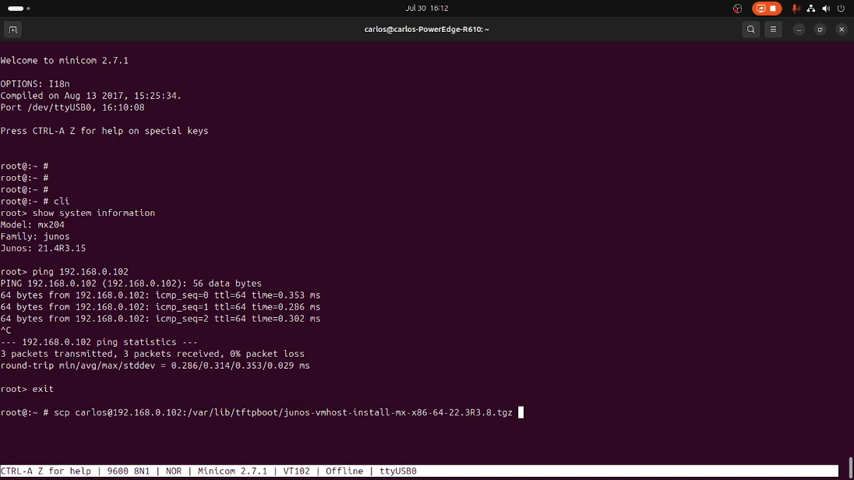
type("/")
type("var/")
type("tmp")
type("/")
key("Return")
type("yes")
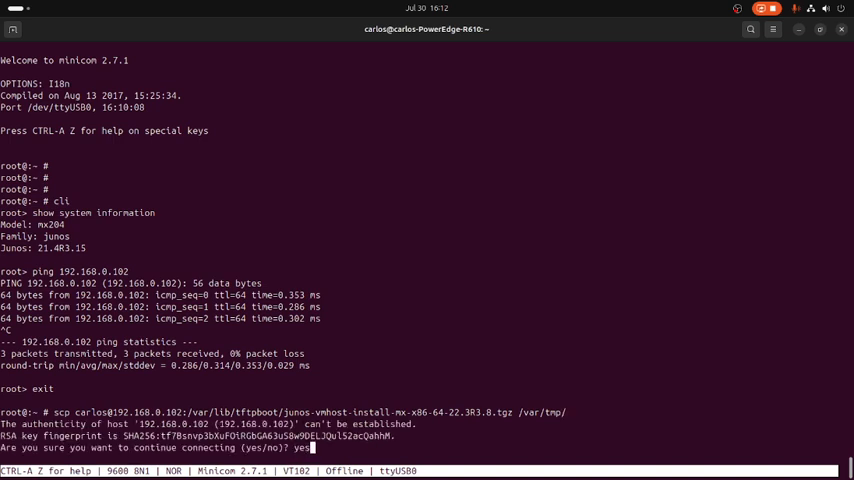
key("Return")
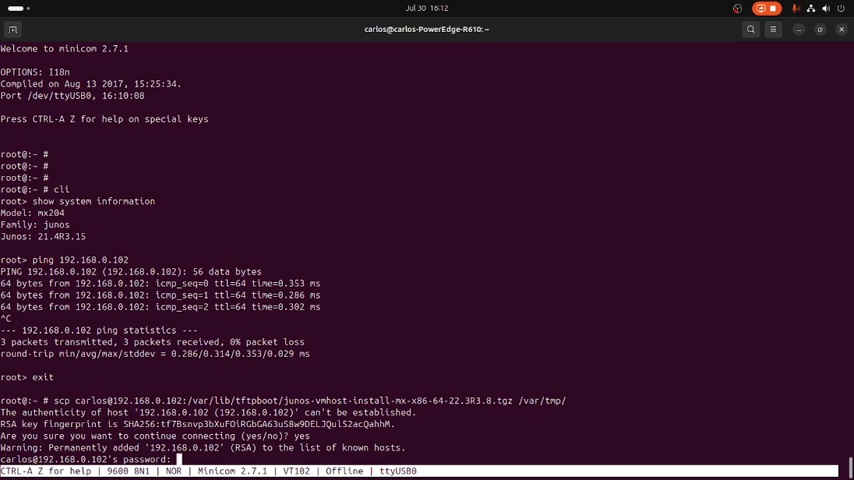
Submit the password, let the 4014 MB transfer reach 100%, and copy the .tgz file name
key("Return")
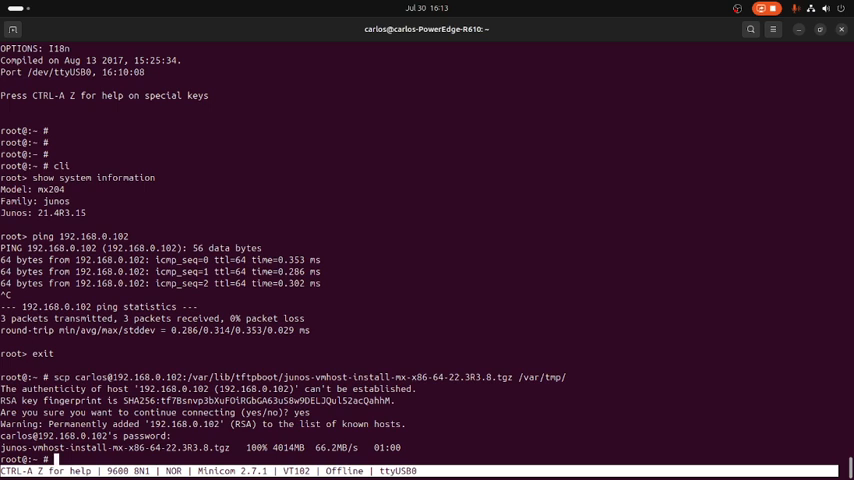
double_click(190, 447)
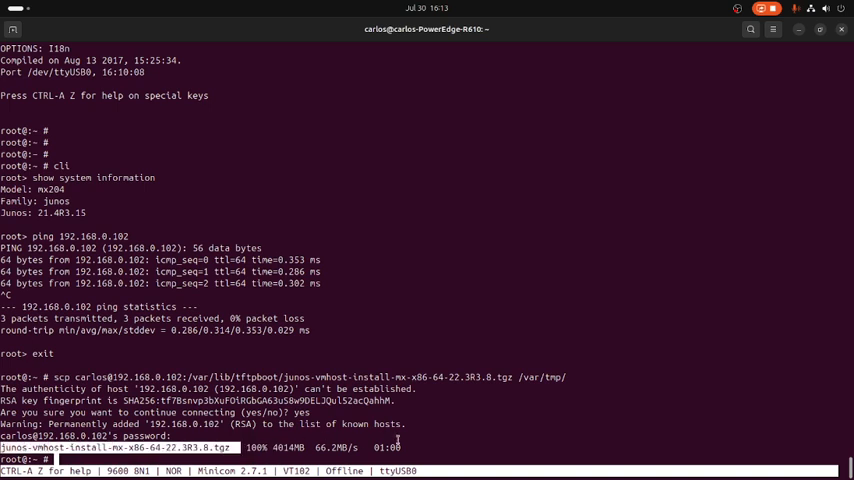
left_click(300, 448)
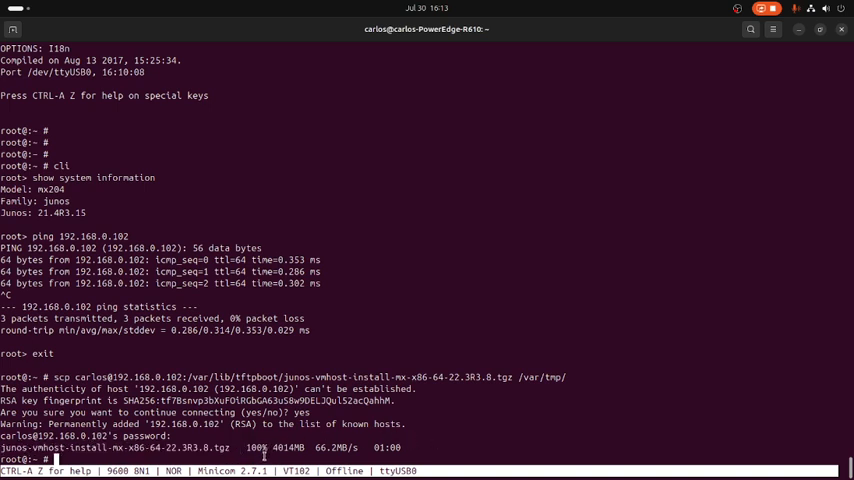
type("cli")
From the CLI run request system software add on the pasted /var/tmp package, which is rejected
key("Return")
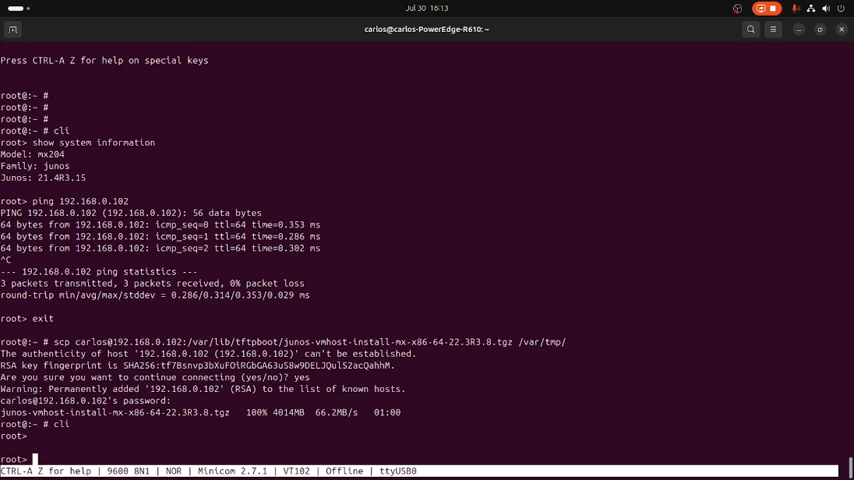
key("Return")
key("Return")
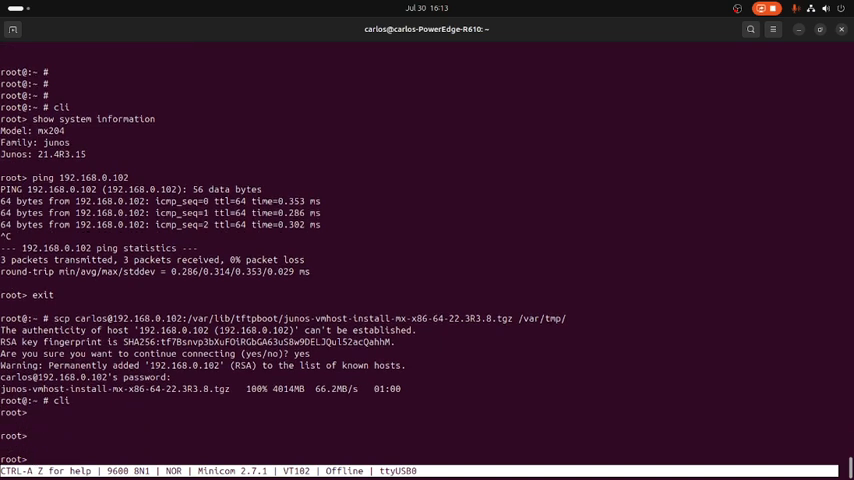
type("request system ")
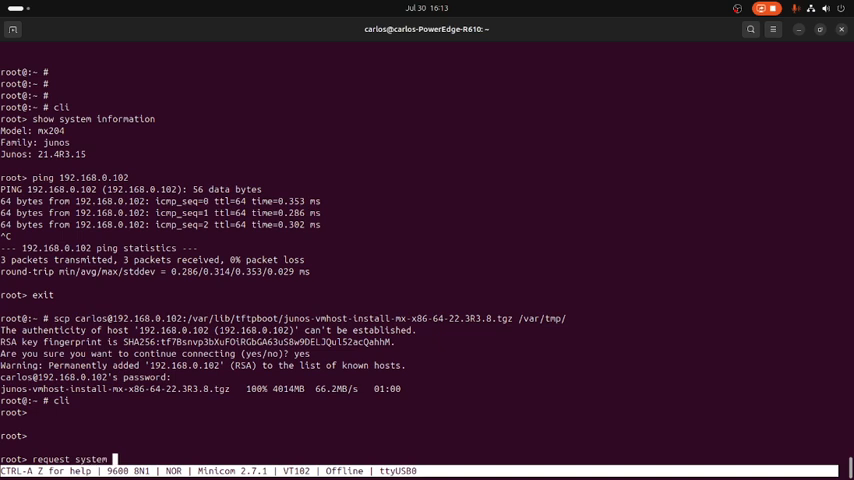
type("software add ")
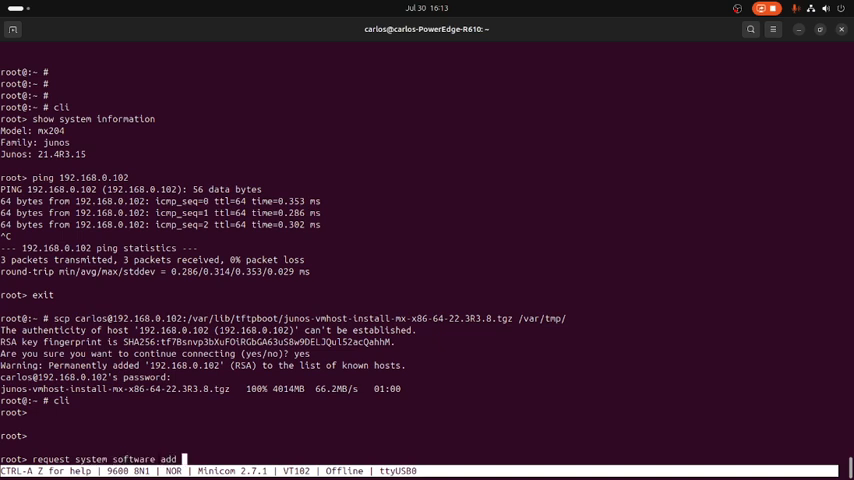
type("/var")
type("/tmp/")
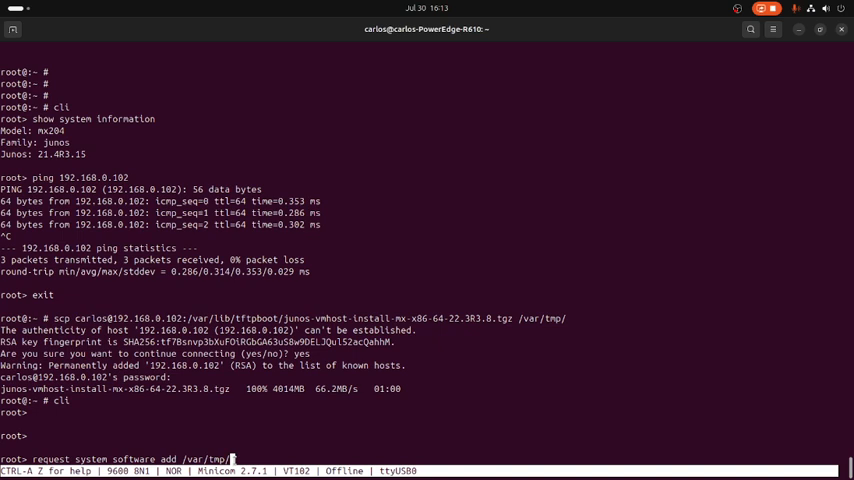
right_click(233, 459)
left_click(268, 381)
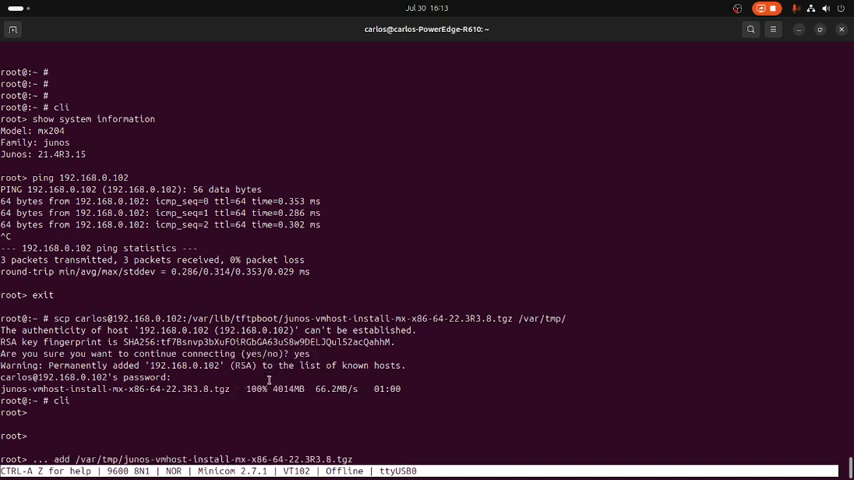
key("Return")
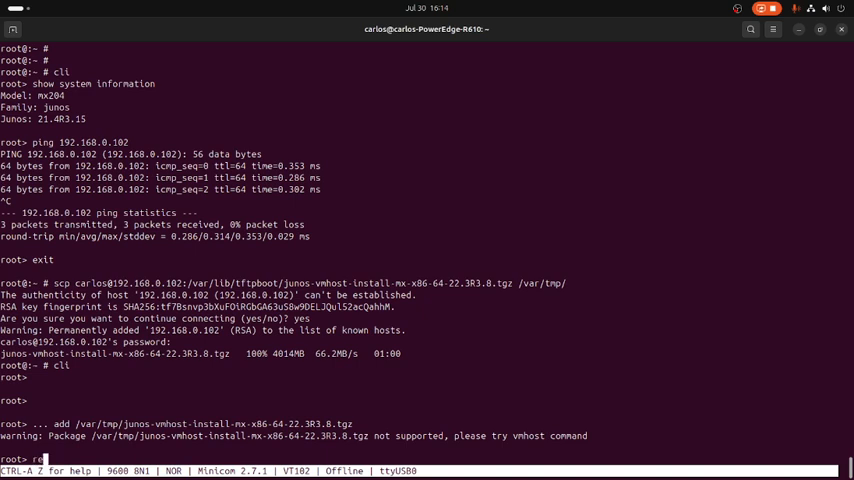
type("request system ")
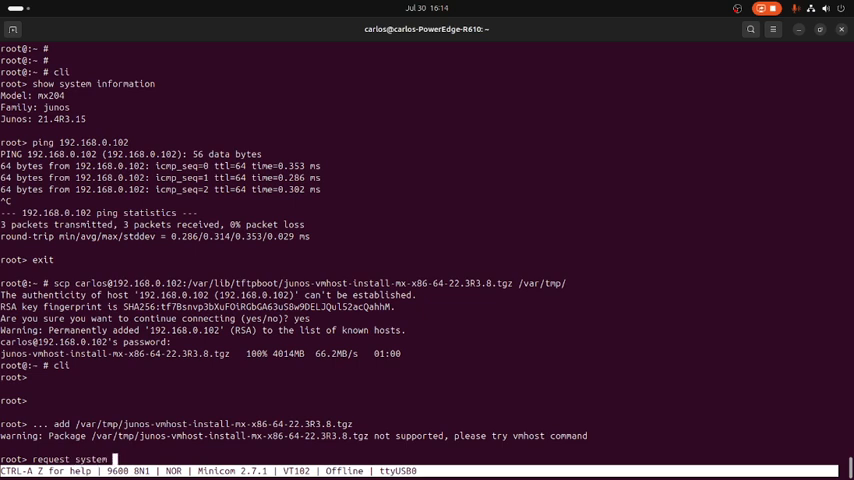
type("vm")
Run request vmhost software add on the /var/tmp 22.3R3.8 package with no-validate
key("space")
key("BackSpace")
key("BackSpace")
key("BackSpace")
key("BackSpace")
key("BackSpace")
key("BackSpace")
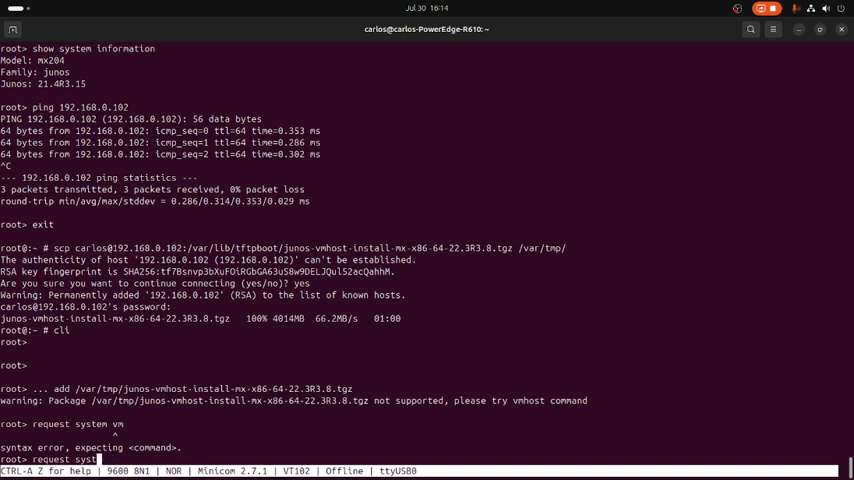
key("BackSpace")
key("BackSpace")
key("BackSpace")
key("BackSpace")
type("vm")
type("host s")
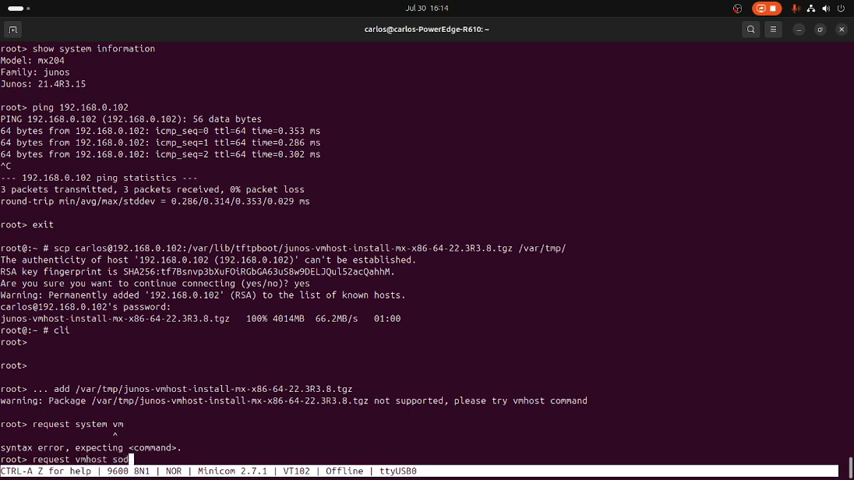
type("oftware")
type(" add /va")
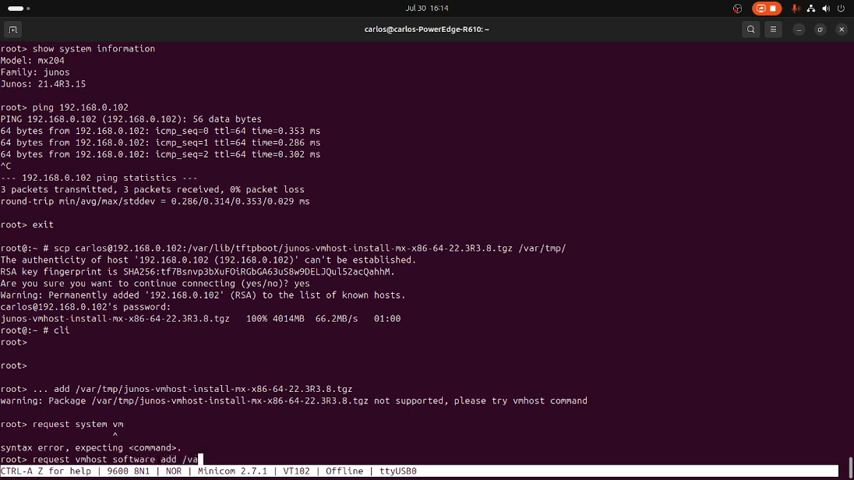
type("r/tmp")
type("/")
right_click(236, 345)
left_click(260, 379)
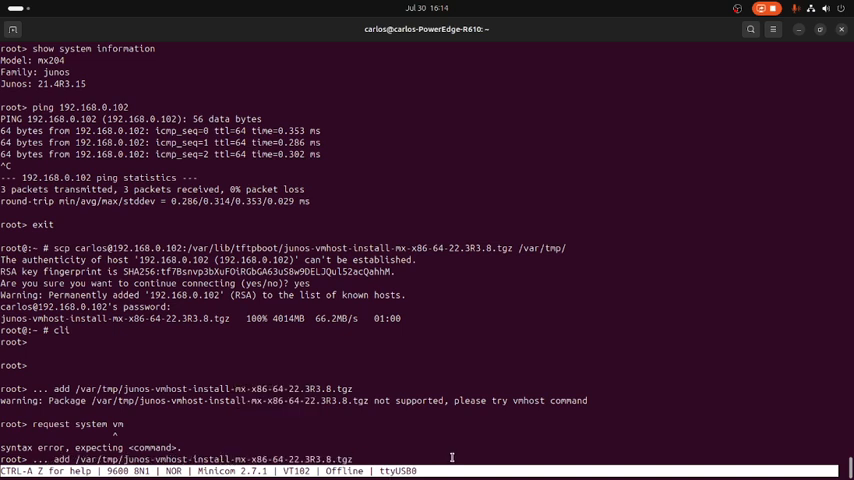
type("no-")
type("validate")
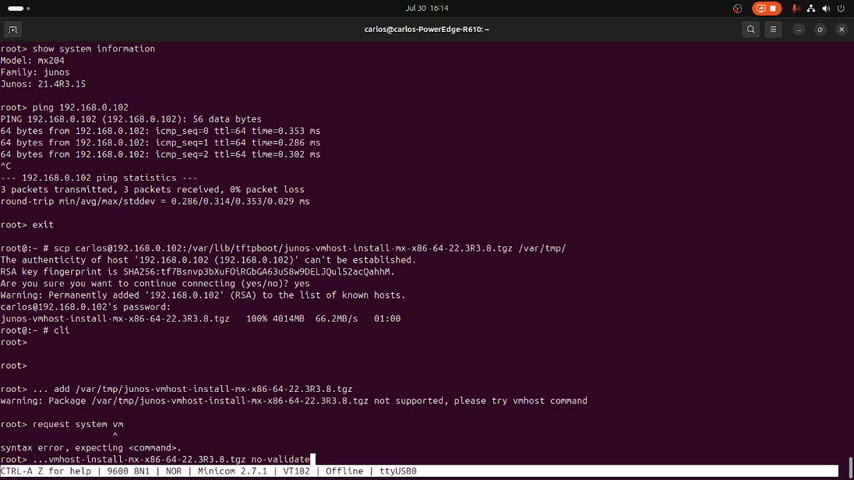
key("Return")
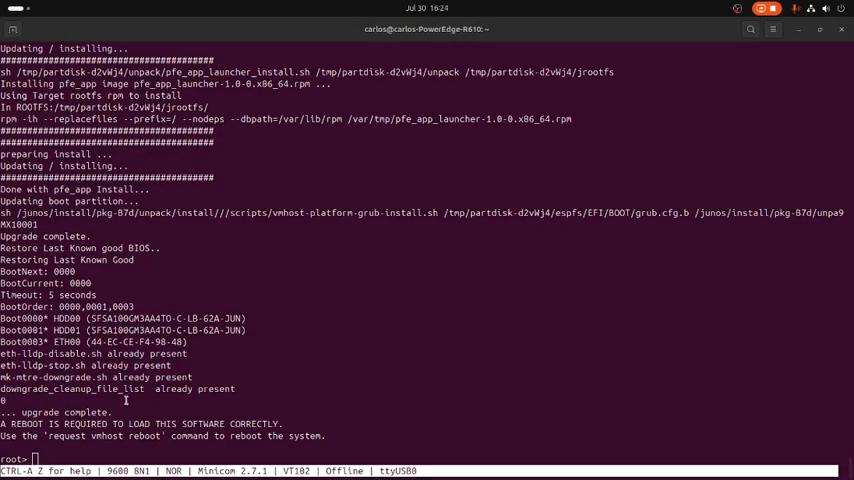
scroll(125, 400, "up", 3)
scroll(122, 370, "up", 3)
scroll(120, 345, "up", 3)
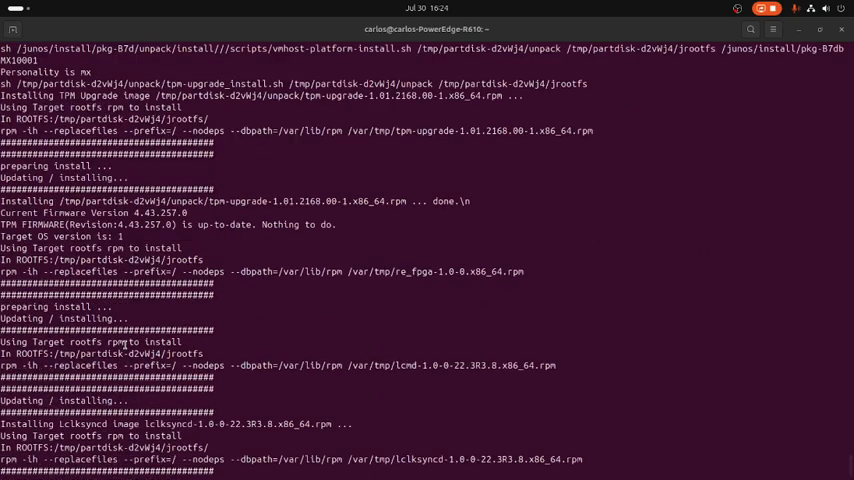
scroll(125, 343, "up", 3)
scroll(125, 343, "up", 3)
scroll(125, 343, "up", 3)
scroll(125, 343, "up", 3)
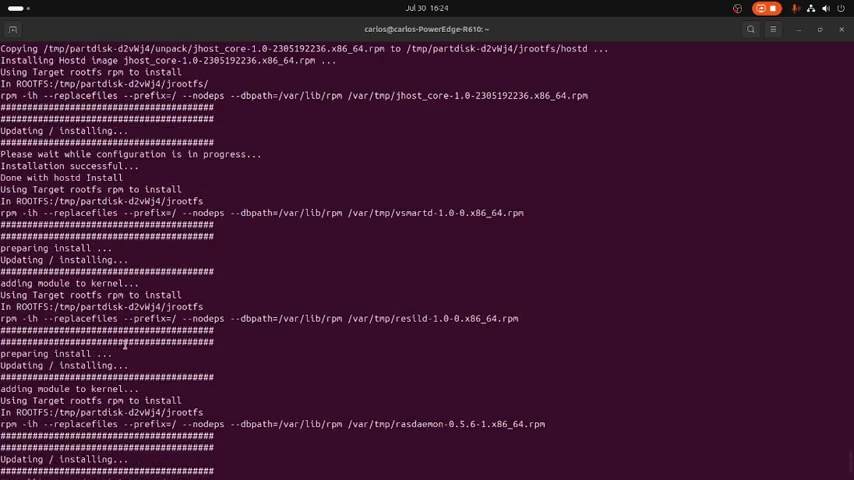
scroll(125, 343, "up", 3)
scroll(125, 343, "up", 3)
scroll(53, 310, "up", 3)
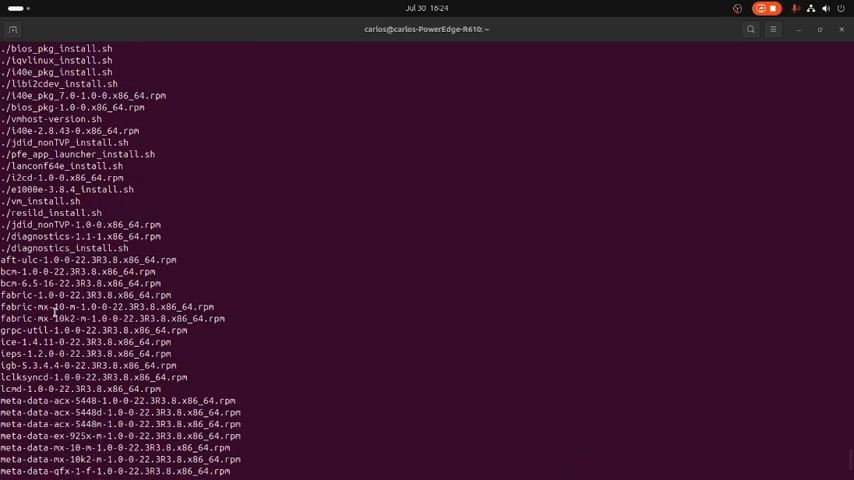
scroll(53, 310, "up", 3)
scroll(53, 310, "up", 3)
scroll(53, 310, "up", 3)
scroll(53, 310, "up", 3)
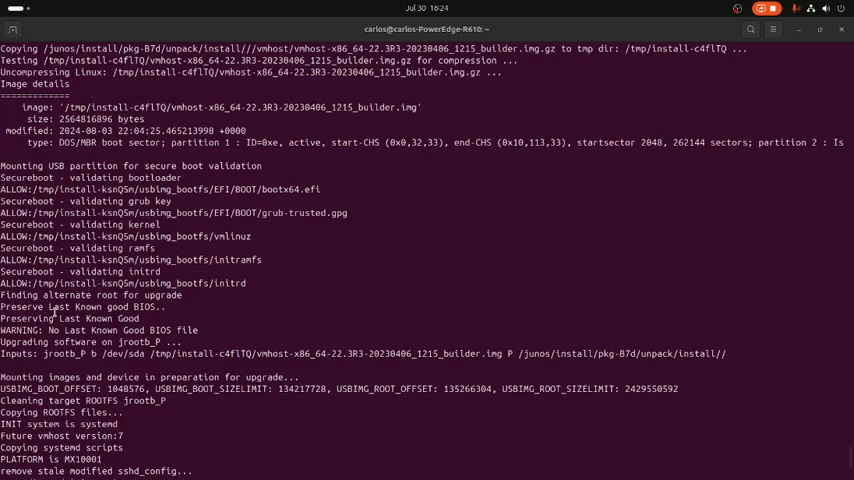
scroll(53, 310, "up", 3)
scroll(53, 310, "up", 3)
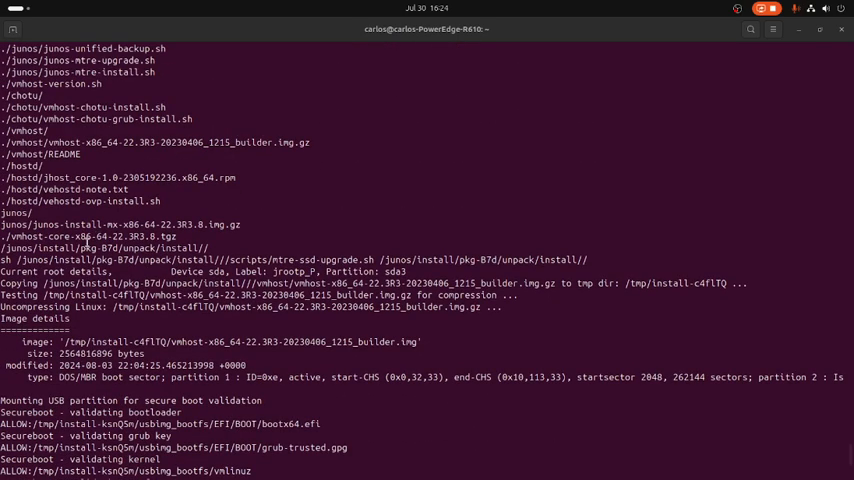
scroll(99, 228, "up", 3)
scroll(99, 228, "up", 3)
scroll(99, 228, "up", 3)
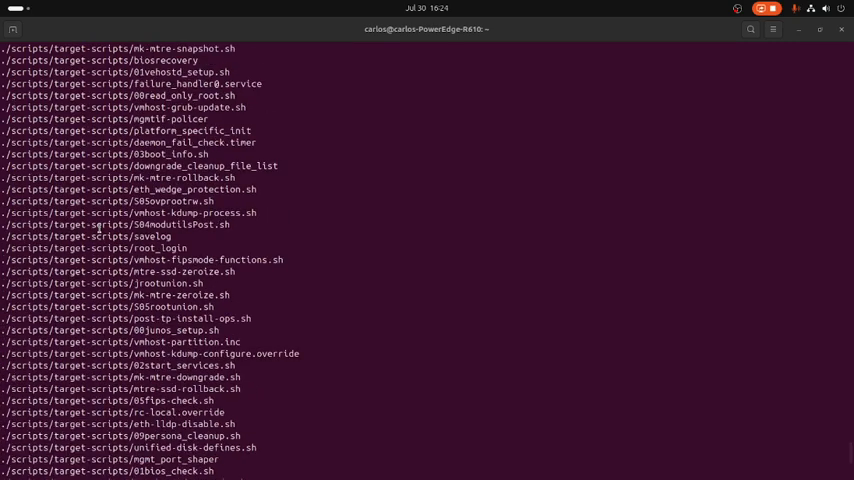
scroll(99, 228, "up", 3)
scroll(99, 228, "up", 3)
scroll(99, 228, "up", 3)
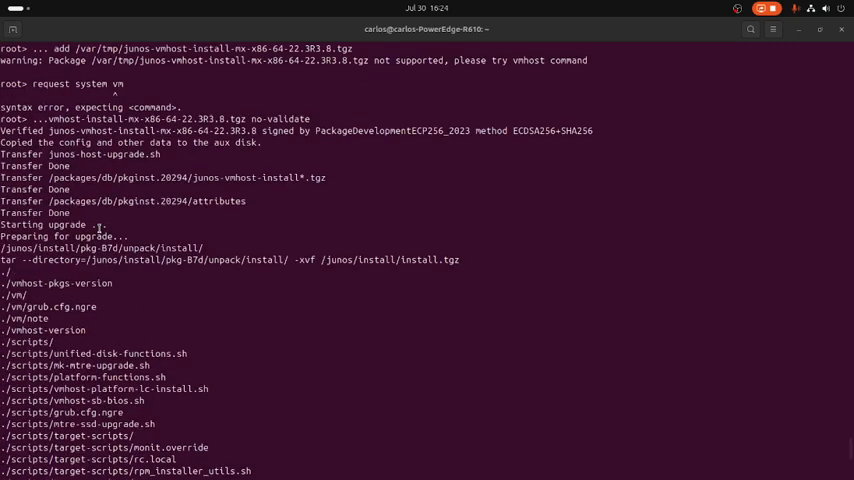
scroll(99, 228, "down", 3)
scroll(99, 228, "down", 5)
scroll(99, 228, "down", 5)
scroll(99, 228, "down", 5)
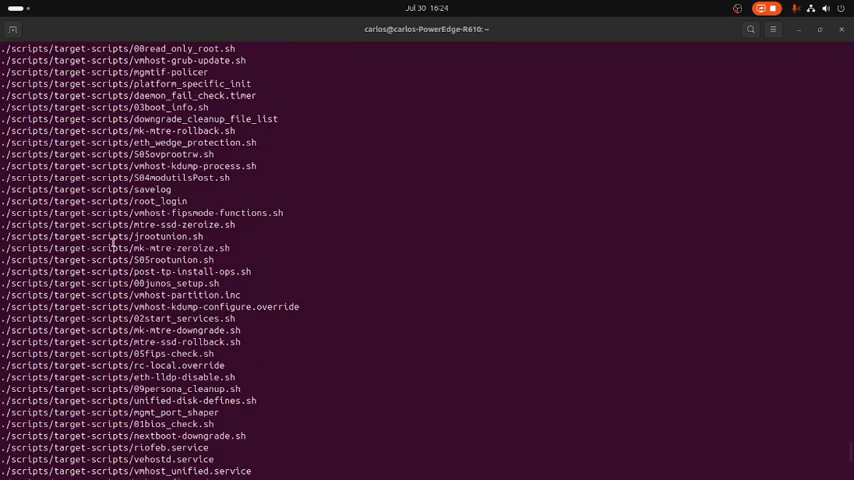
scroll(113, 244, "down", 5)
scroll(113, 244, "down", 5)
scroll(113, 244, "down", 5)
scroll(133, 254, "down", 5)
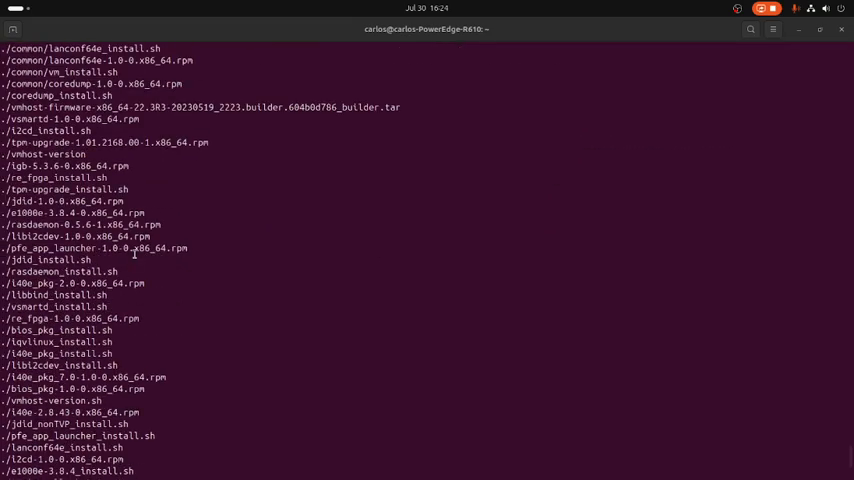
scroll(133, 254, "down", 5)
scroll(133, 254, "down", 5)
scroll(133, 254, "down", 5)
scroll(133, 254, "down", 5)
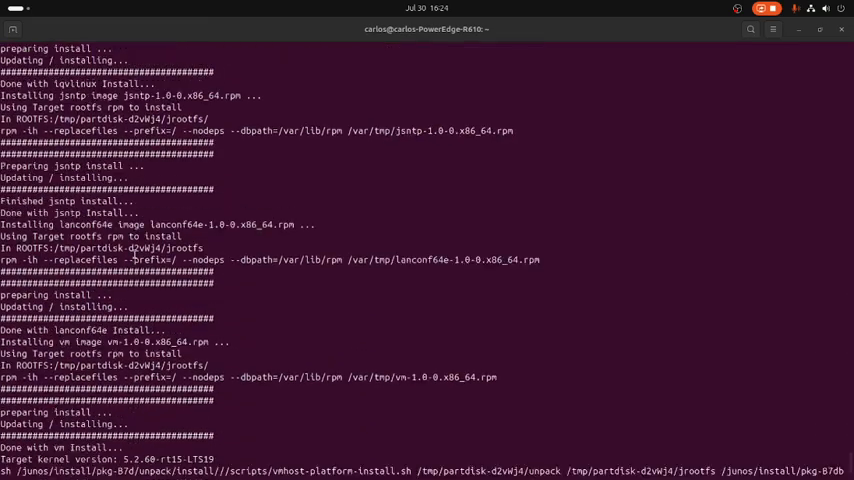
scroll(135, 256, "down", 5)
scroll(135, 256, "down", 5)
scroll(135, 256, "down", 5)
scroll(135, 256, "down", 5)
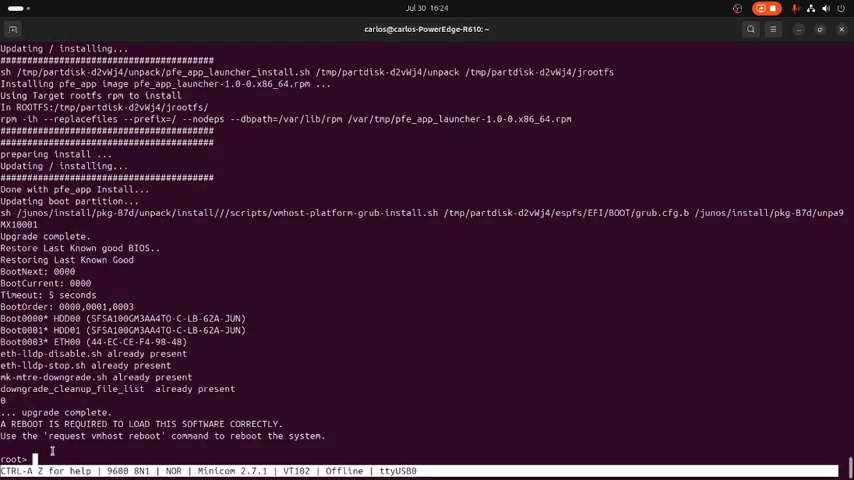
type("request v")
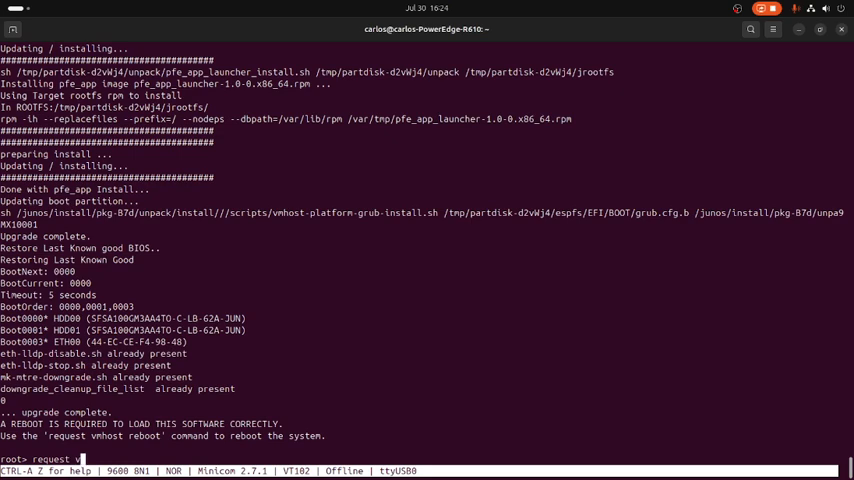
type("mho")
type("st reb")
type("oot")
Run request vmhost reboot and confirm yes, waiting for the login prompt
key("Return")
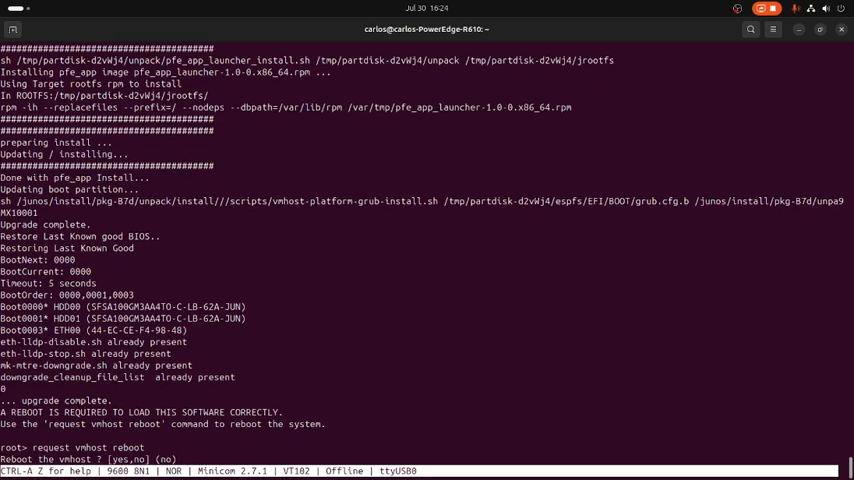
type("yes")
key("Return")
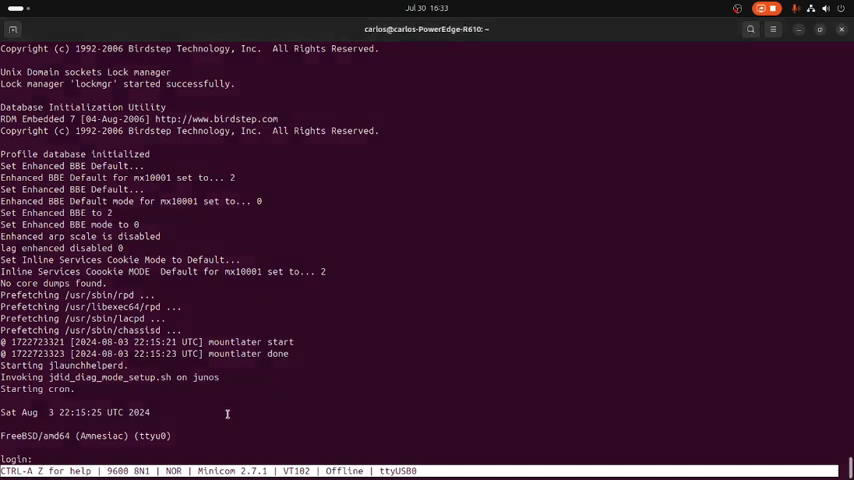
type("root")
Log in as root, enter the CLI and run show system information, now reporting Junos 22.3R3.8
key("Return")
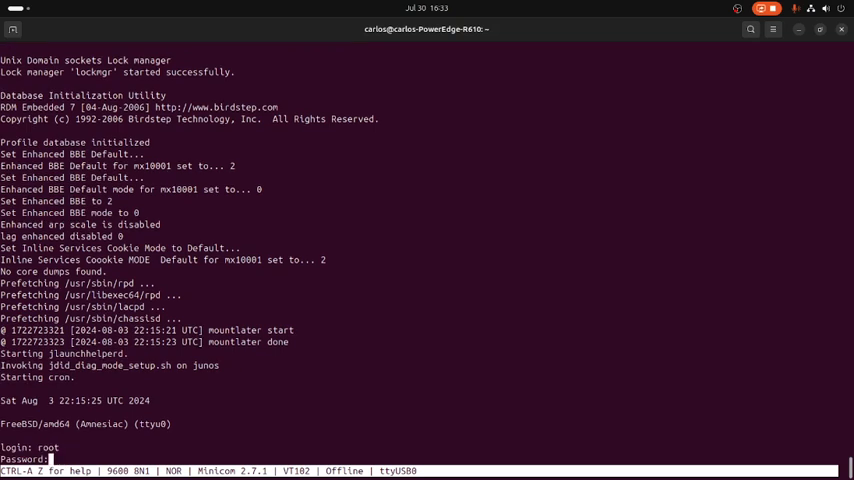
key("Return")
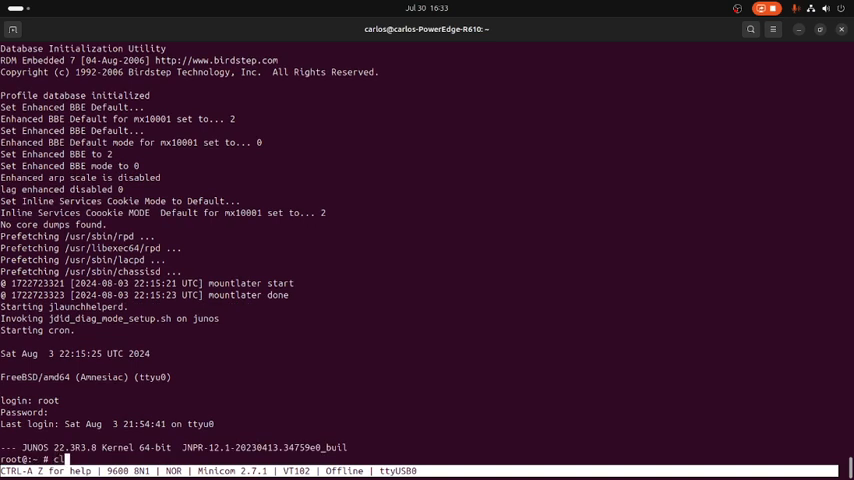
type("cli")
key("Return")
key("Return")
key("Return")
type("show ")
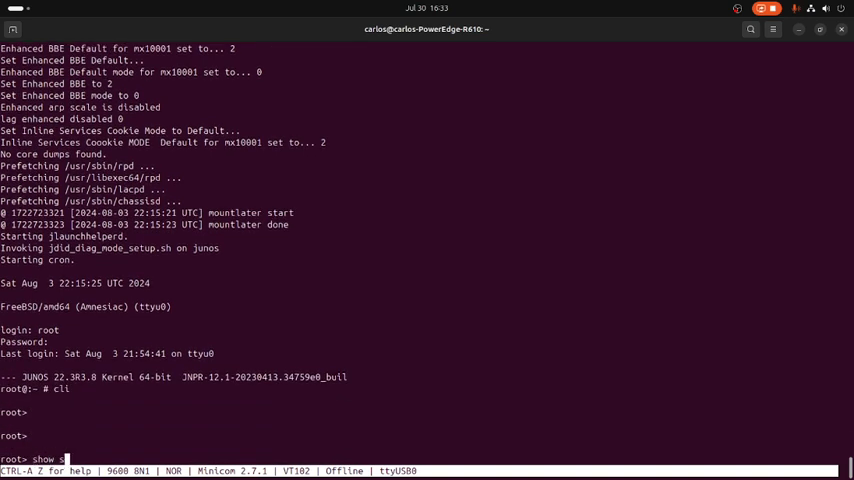
type("system information")
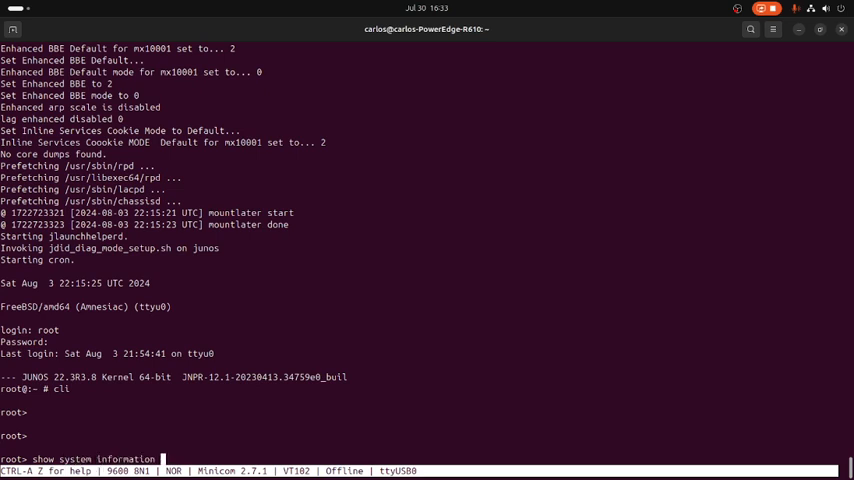
key("Return")
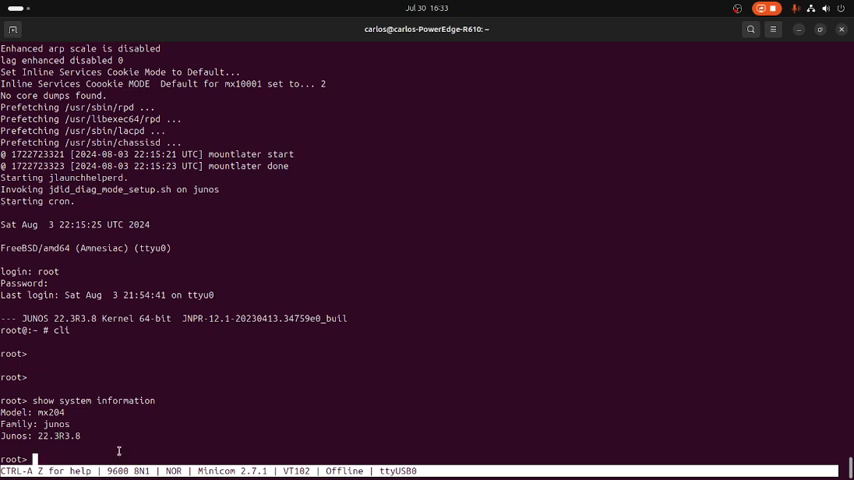
type("show chassis")
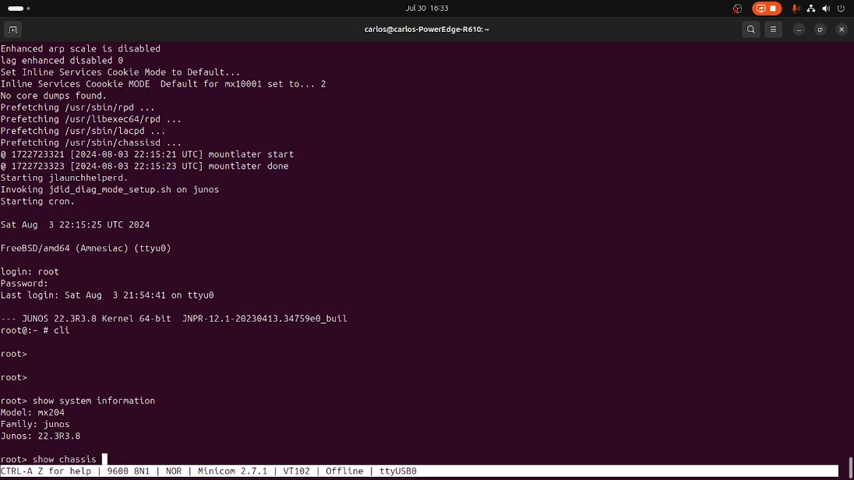
type("hardware de")
type("tail")
Run show chassis hardware detail and show chassis fpc pic-status, confirming FPC 0 and both PICs online
key("Return")
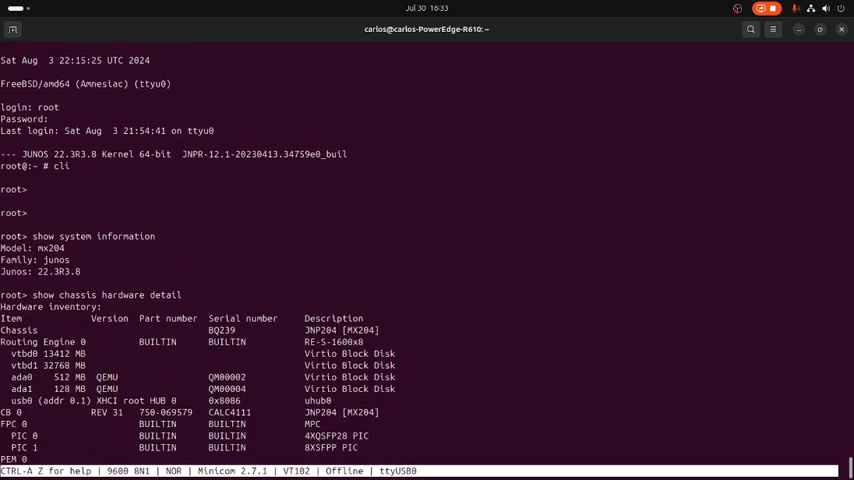
key("Up")
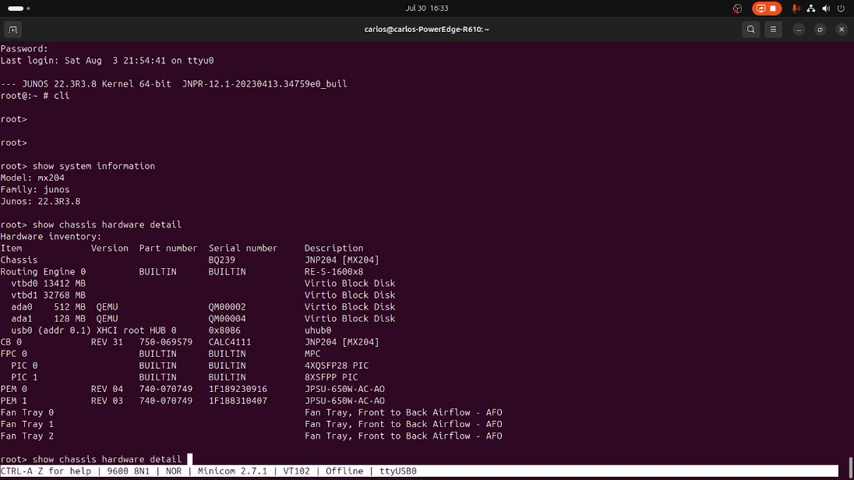
key("BackSpace")
key("BackSpace")
key("BackSpace")
key("BackSpace")
key("BackSpace")
key("BackSpace")
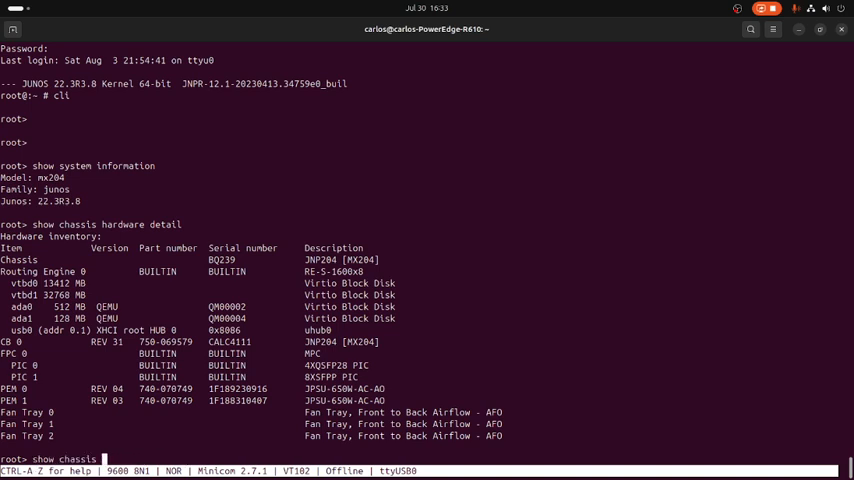
type("fpc pi")
type("c-status")
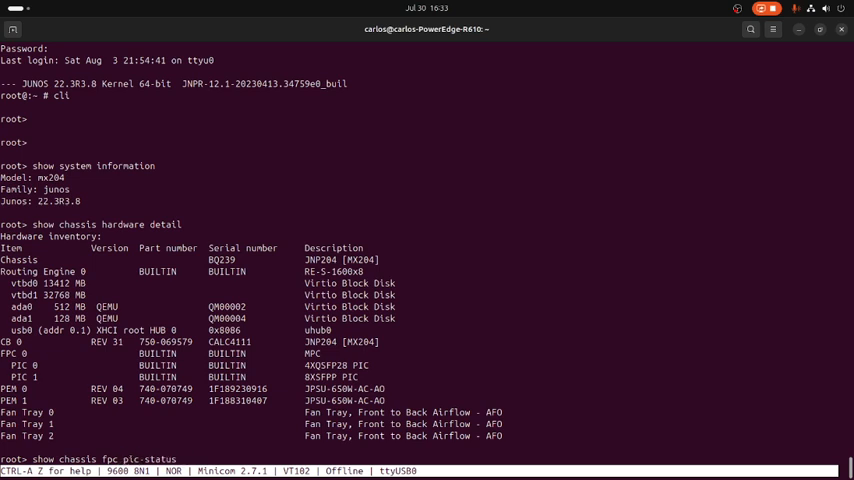
key("Return")
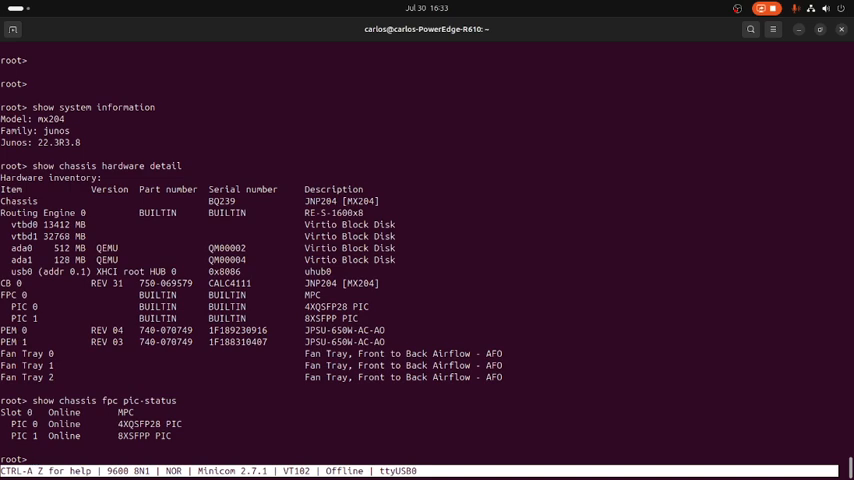
key("Up")
key("BackSpace")
key("BackSpace")
key("BackSpace")
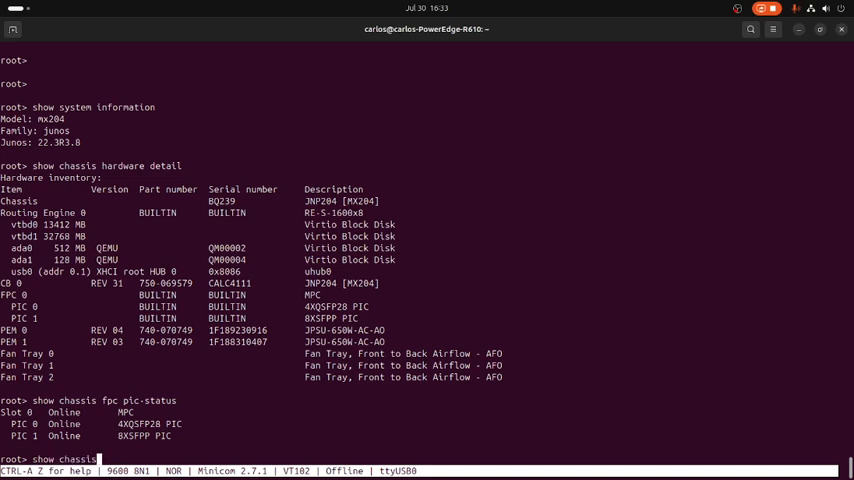
type("routing-engine")
Run show chassis routing-engine, then show chassis environment with all sensors, power and fans OK
key("Return")
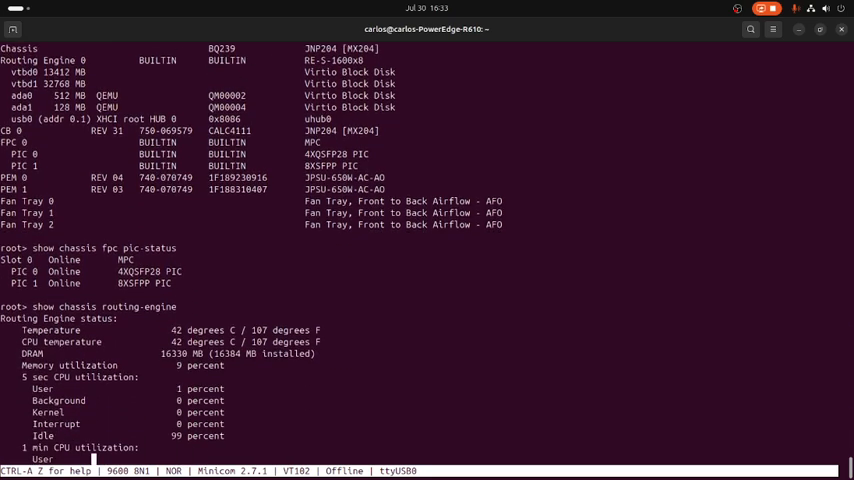
key("space")
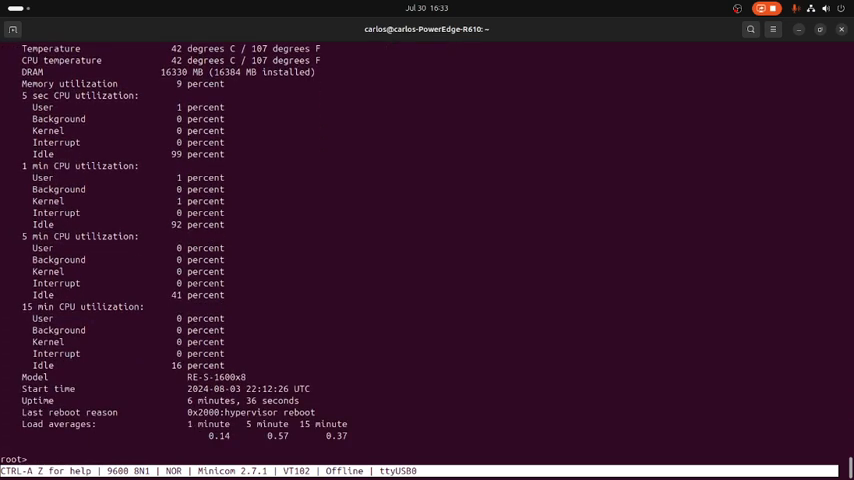
key("Up")
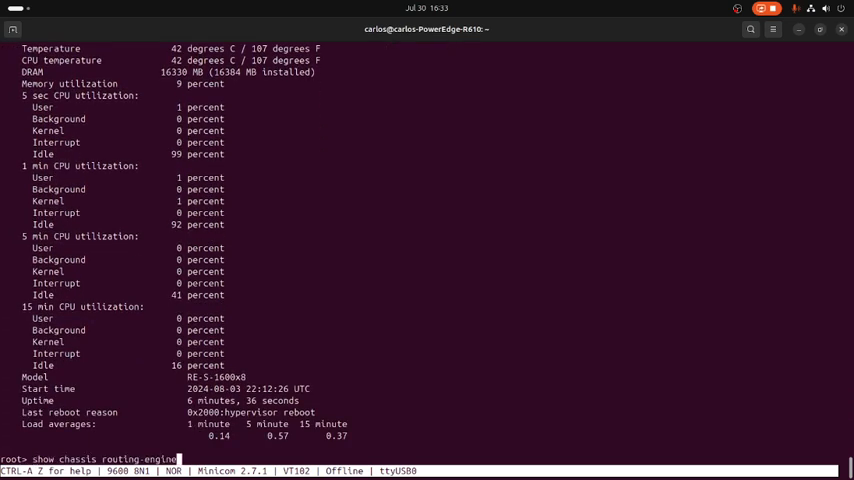
key("BackSpace")
key("BackSpace")
key("BackSpace")
key("BackSpace")
key("BackSpace")
key("BackSpace")
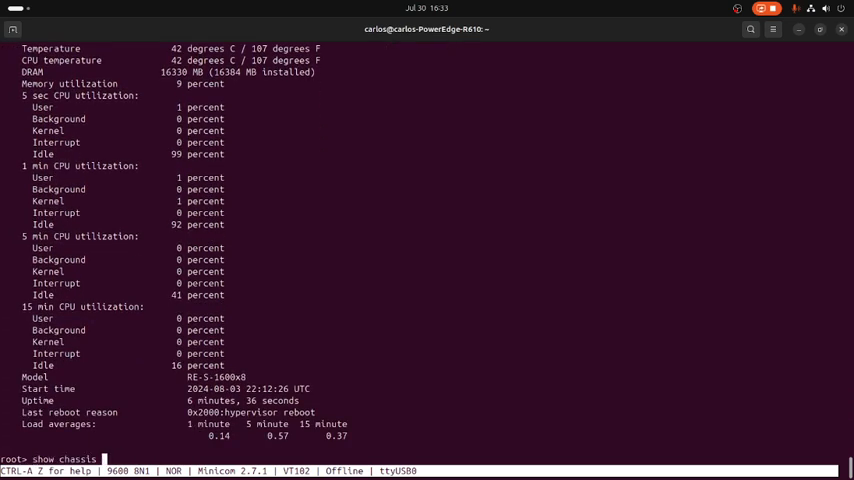
type("envi")
key("Tab")
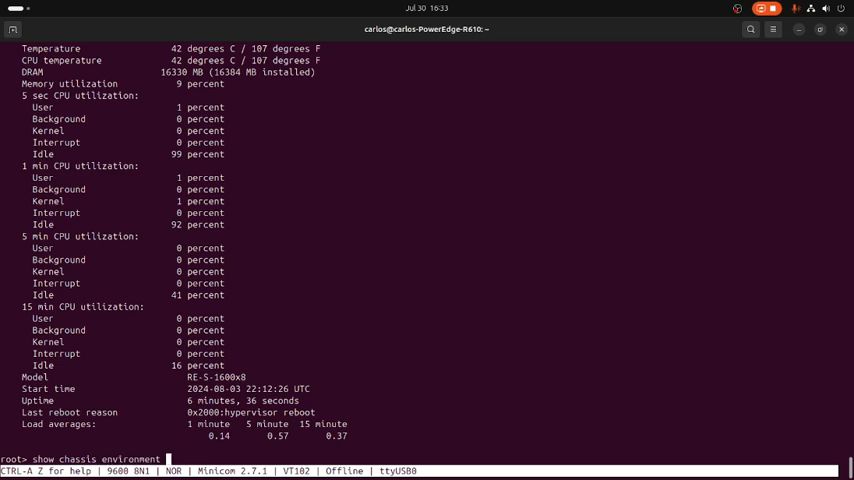
key("Return")
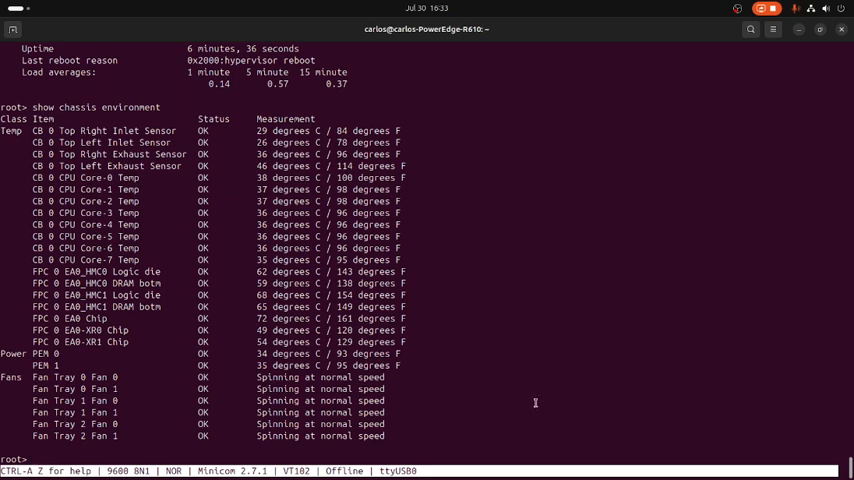
type("show ch")
type("asis")
Run 'show chassis alarms' and 'show system alarms', both reporting no alarms currently active
key("Return")
type("show chassi")
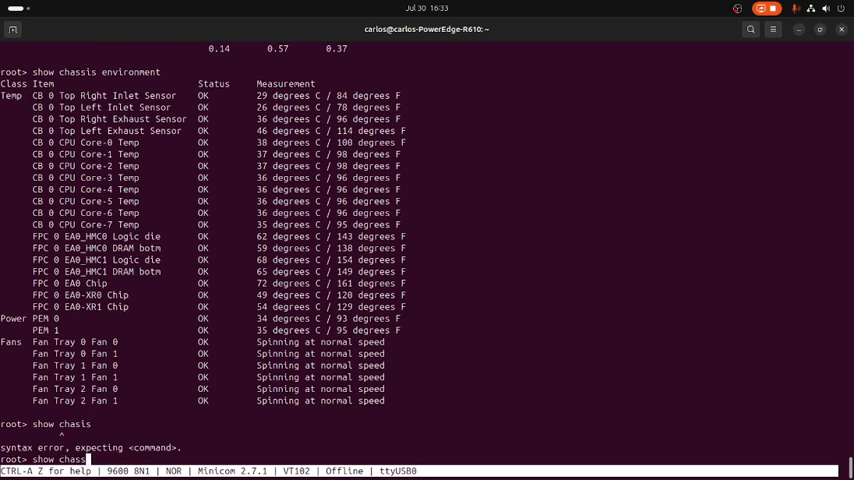
type("s a")
type("larms")
key("Return")
type("show chassis")
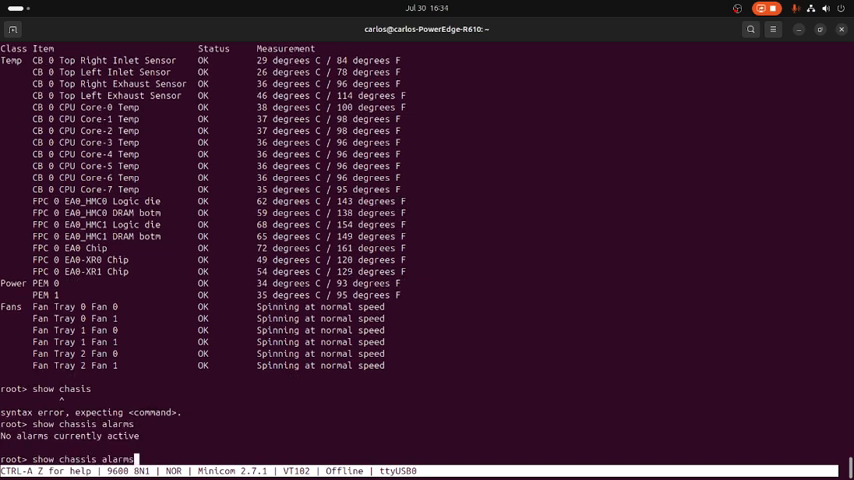
key("BackSpace")
key("BackSpace")
key("BackSpace")
type("show s")
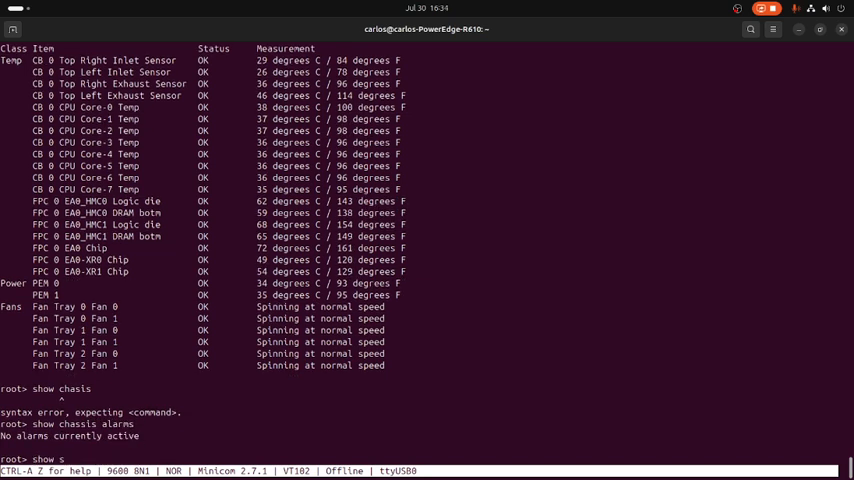
type("ystem alarms")
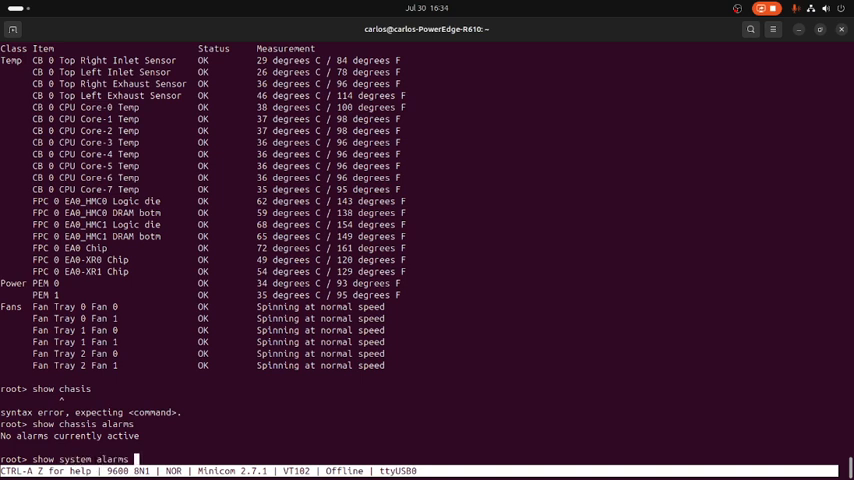
key("Return")
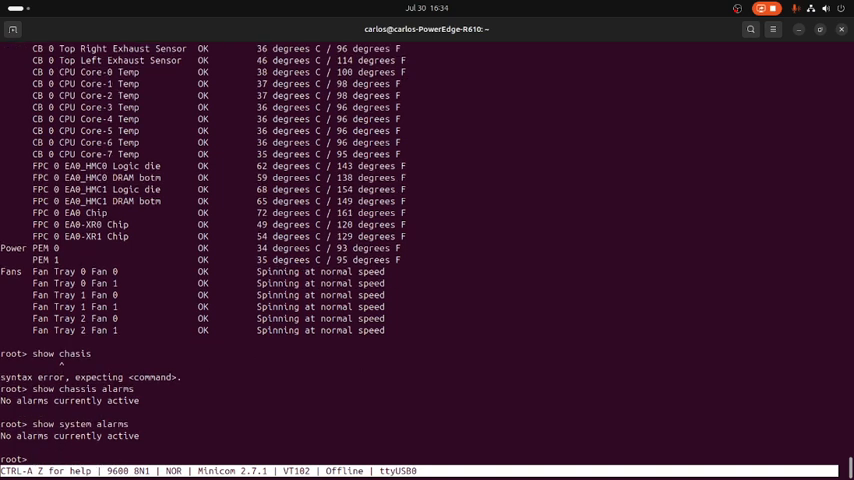